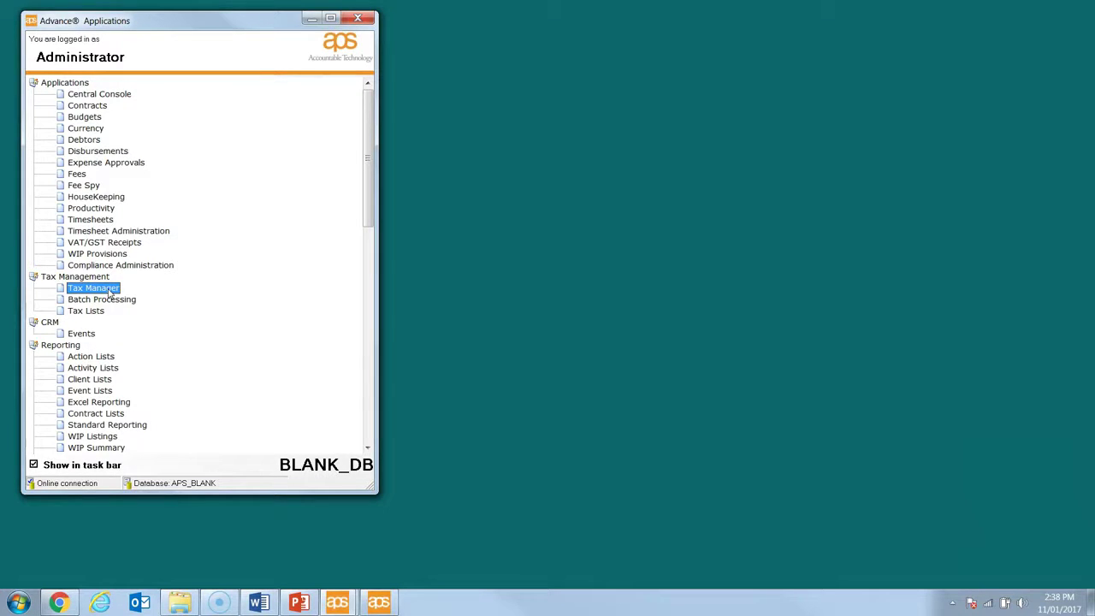
# - Launch Tax Manager from the Tax Management applications and switch to the running APS application
pyautogui.click(374, 604)
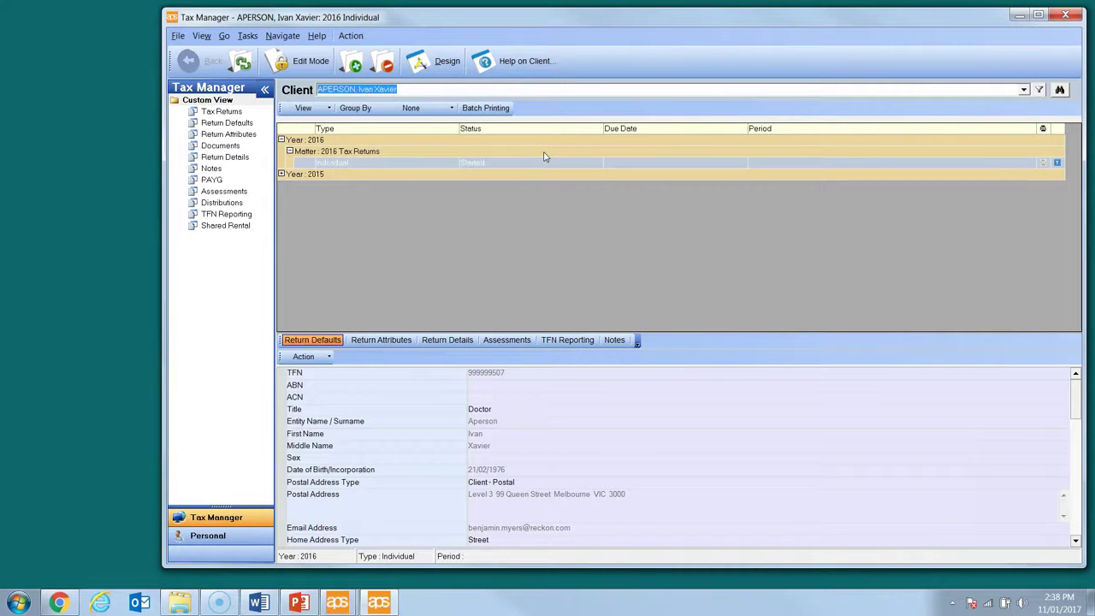
pyautogui.click(344, 608)
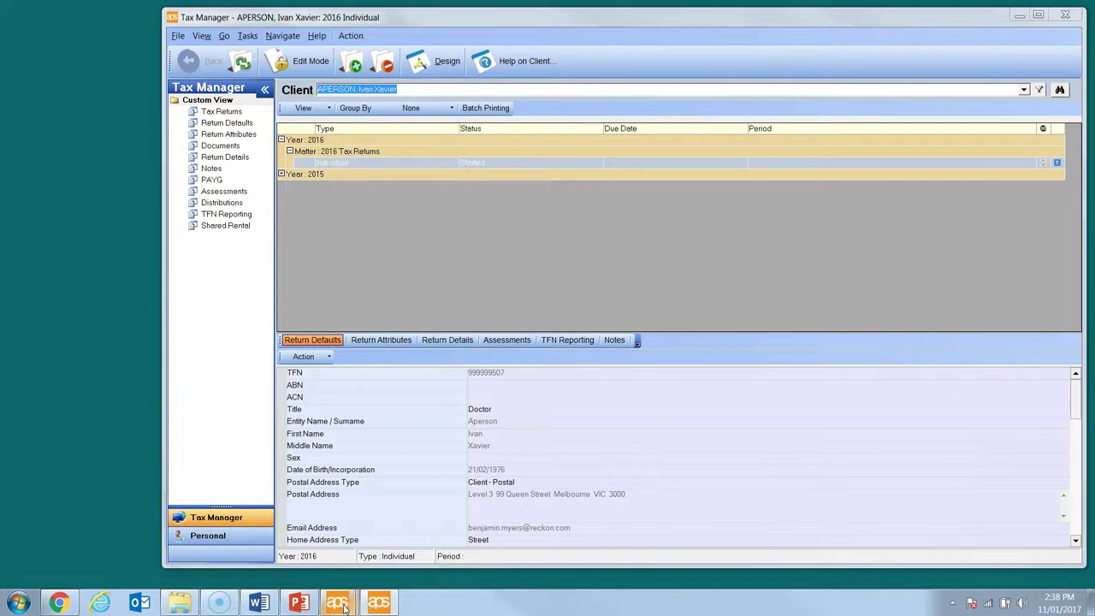
# - Launch the associated tax application for the client's 2016 Tax Returns matter from Matters
pyautogui.click(389, 544)
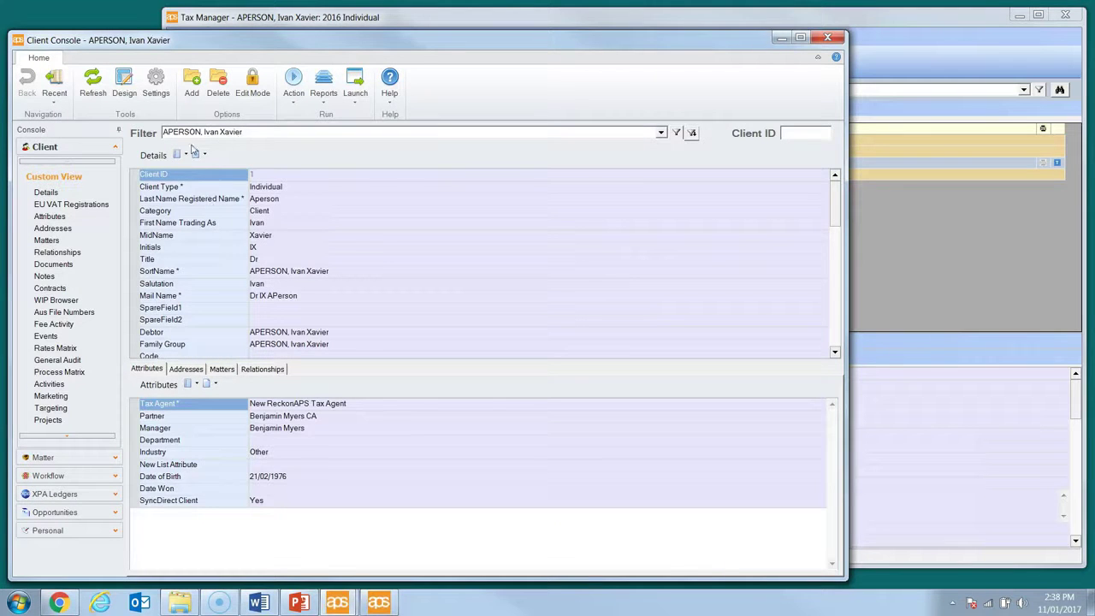
pyautogui.click(46, 240)
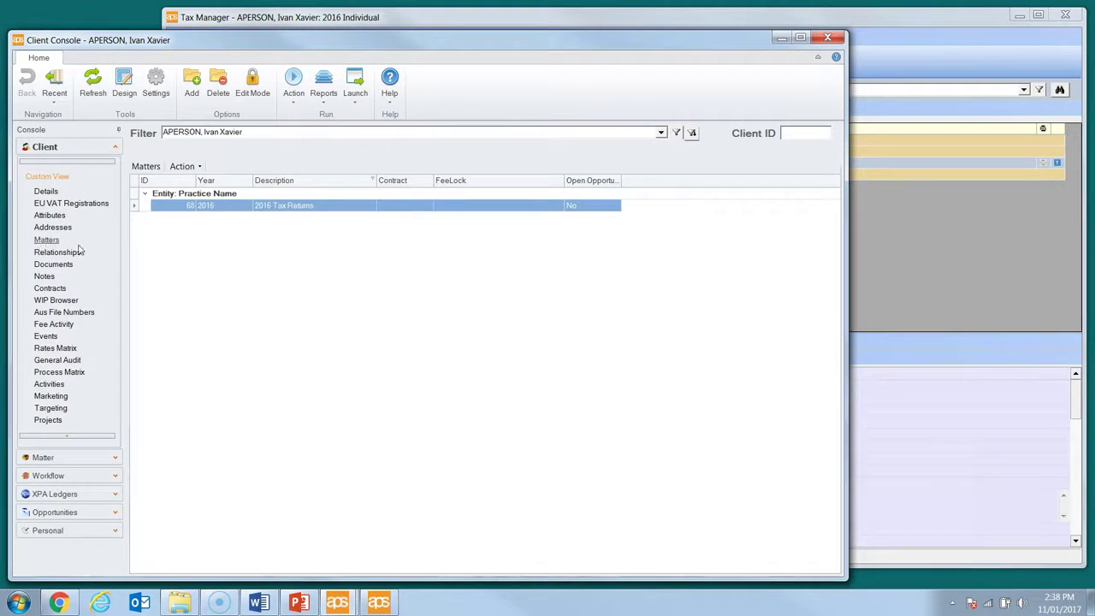
pyautogui.rightClick(278, 206)
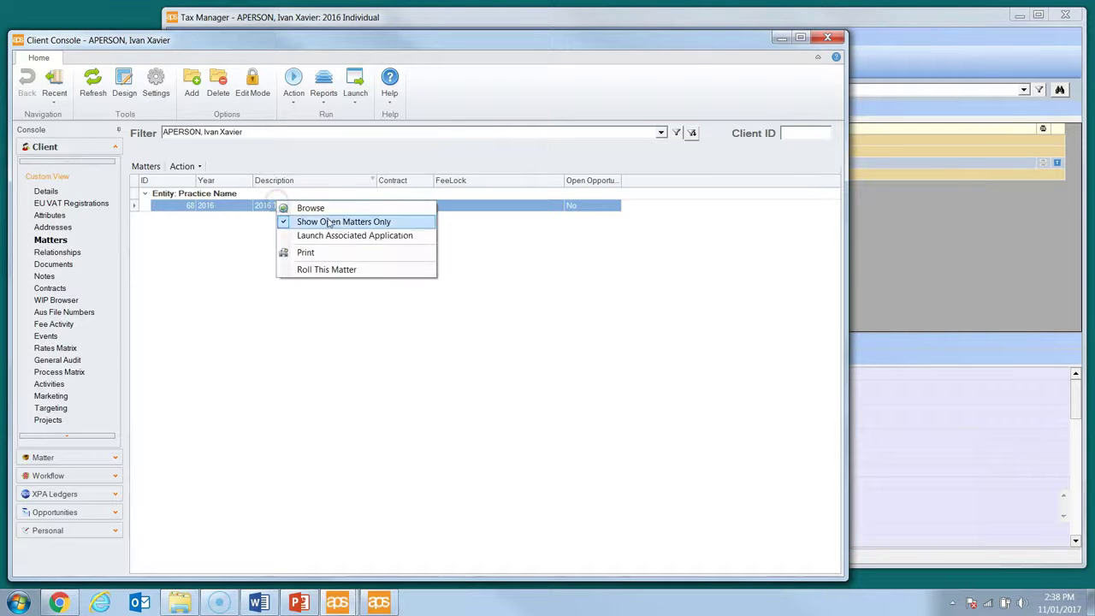
pyautogui.click(420, 236)
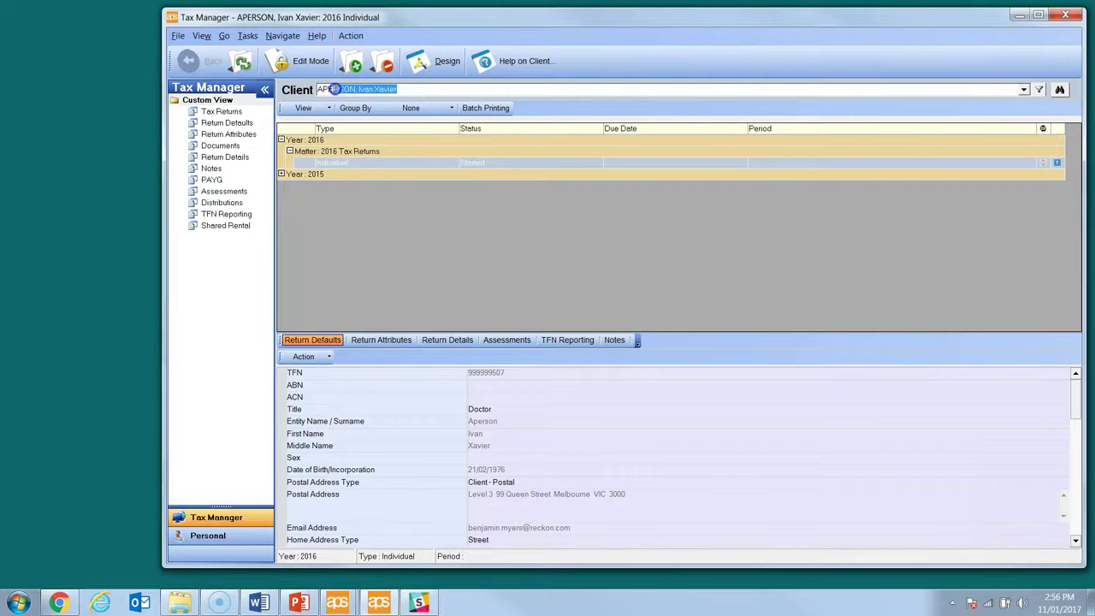
# - Search clients for 'aperson*' and load the medical trust client's returns
pyautogui.write('ape')
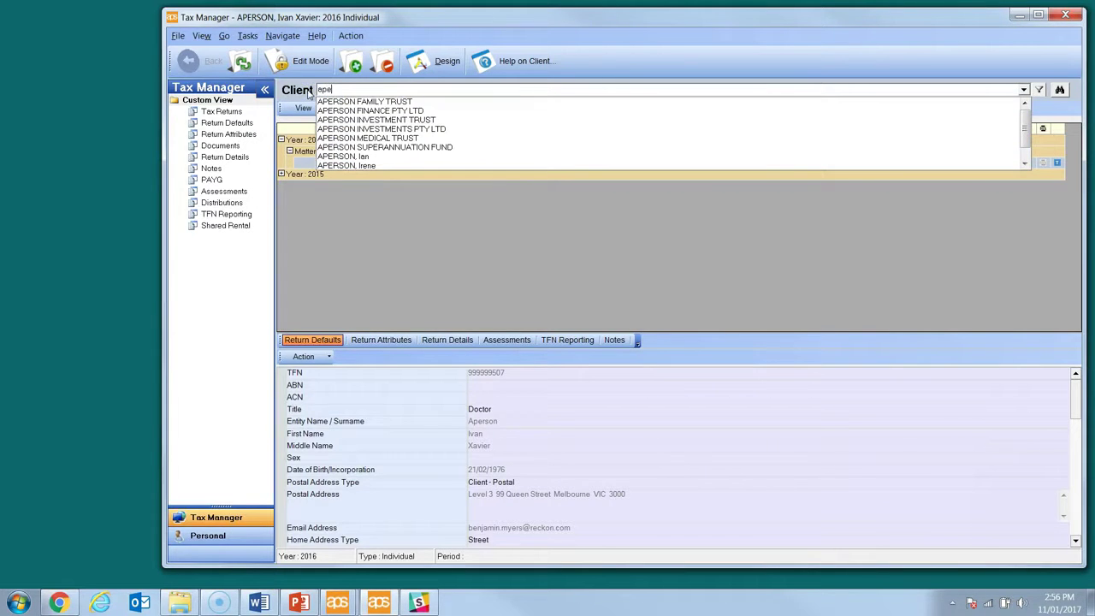
pyautogui.write('rson*')
pyautogui.press('Down')
pyautogui.press('Down')
pyautogui.press('Down')
pyautogui.press('Down')
pyautogui.press('Down')
pyautogui.press('Down')
pyautogui.press('Down')
pyautogui.press('Up')
pyautogui.press('Up')
pyautogui.press('Return')
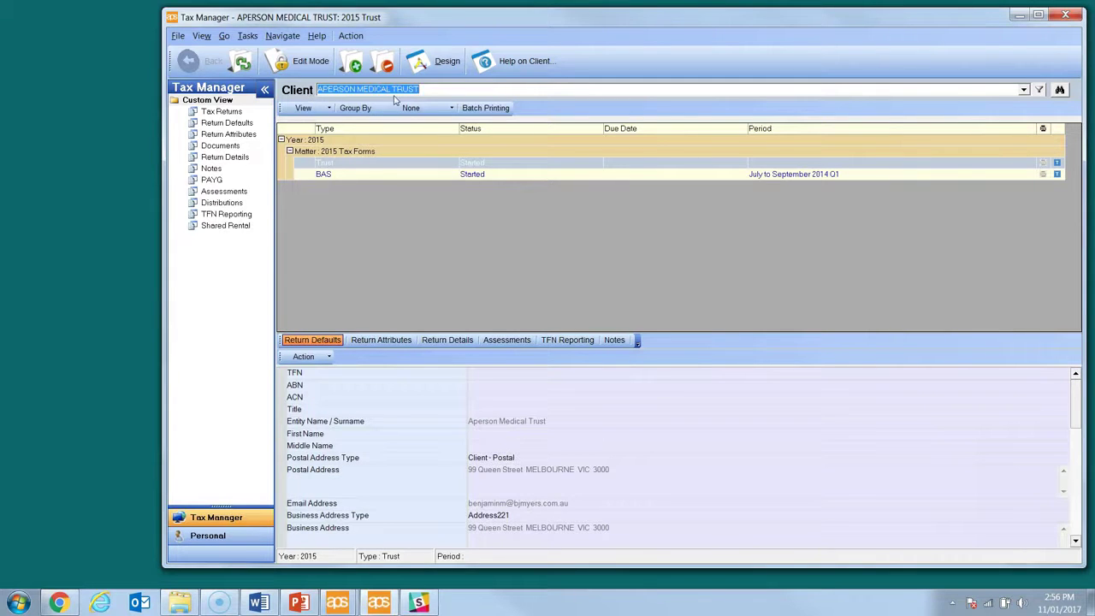
# - Group returns by Family Group and select the individual client's 2016 Individual return
pyautogui.click(451, 109)
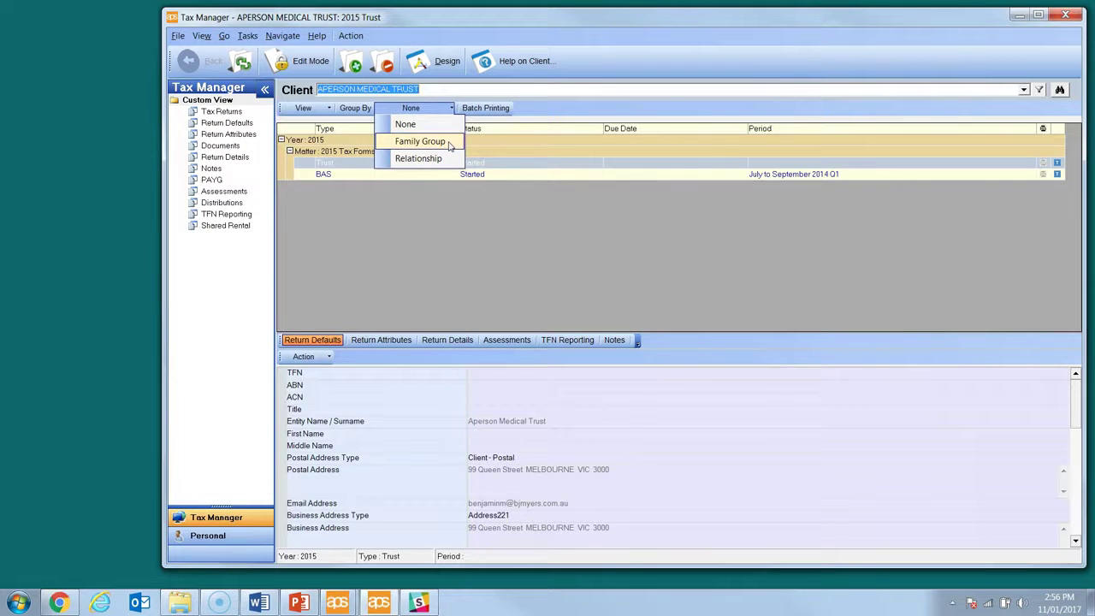
pyautogui.click(420, 141)
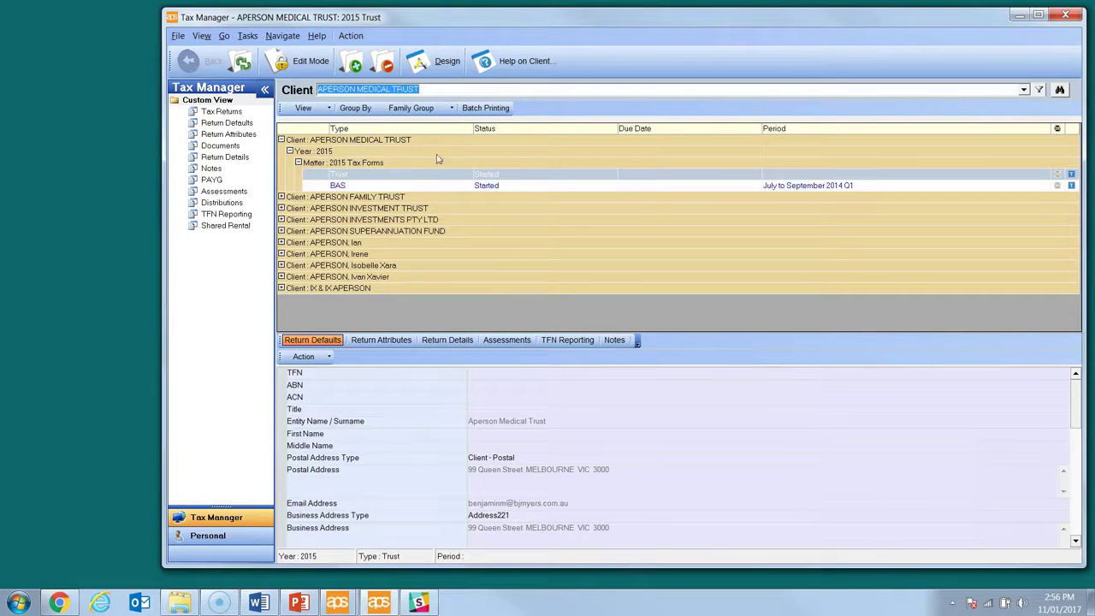
pyautogui.click(281, 277)
pyautogui.click(289, 288)
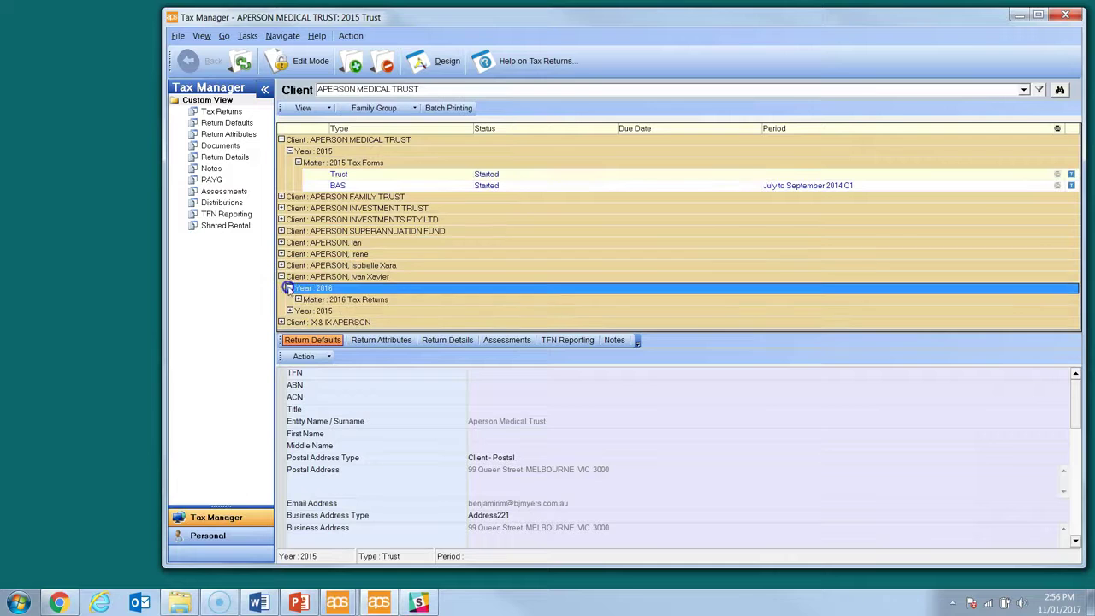
pyautogui.click(297, 300)
pyautogui.click(374, 311)
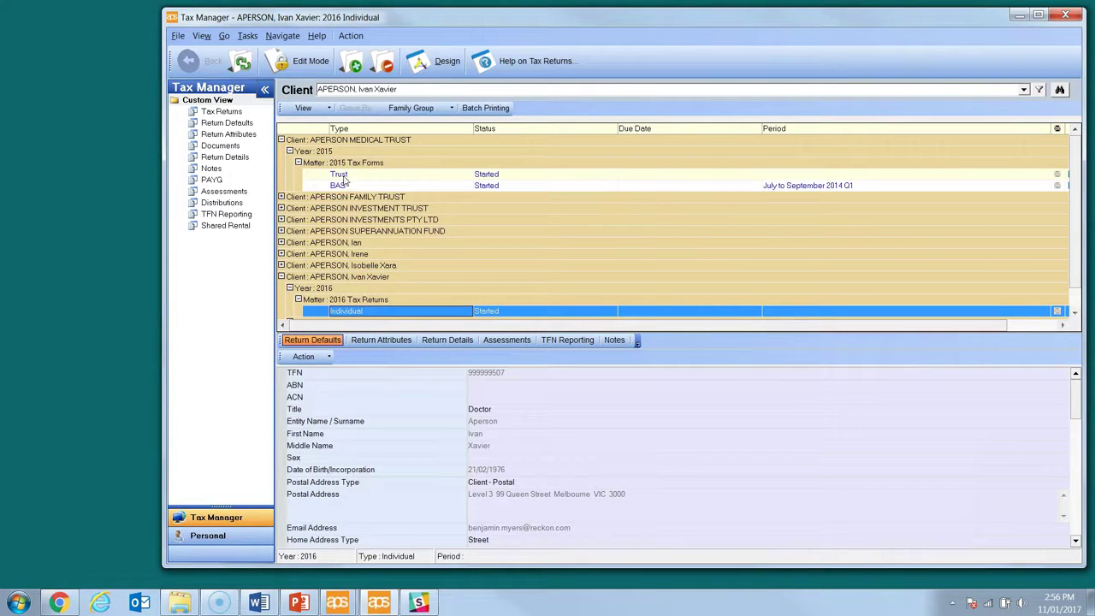
pyautogui.click(330, 108)
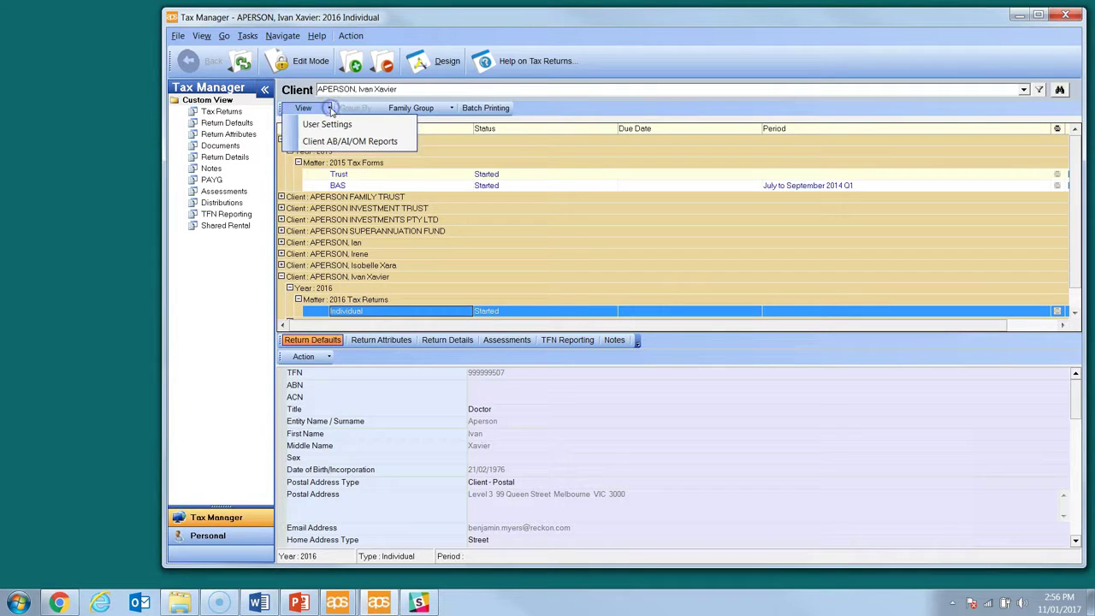
# - Set Default_Tax_Return_View to Family Group in User Settings and save
pyautogui.click(377, 130)
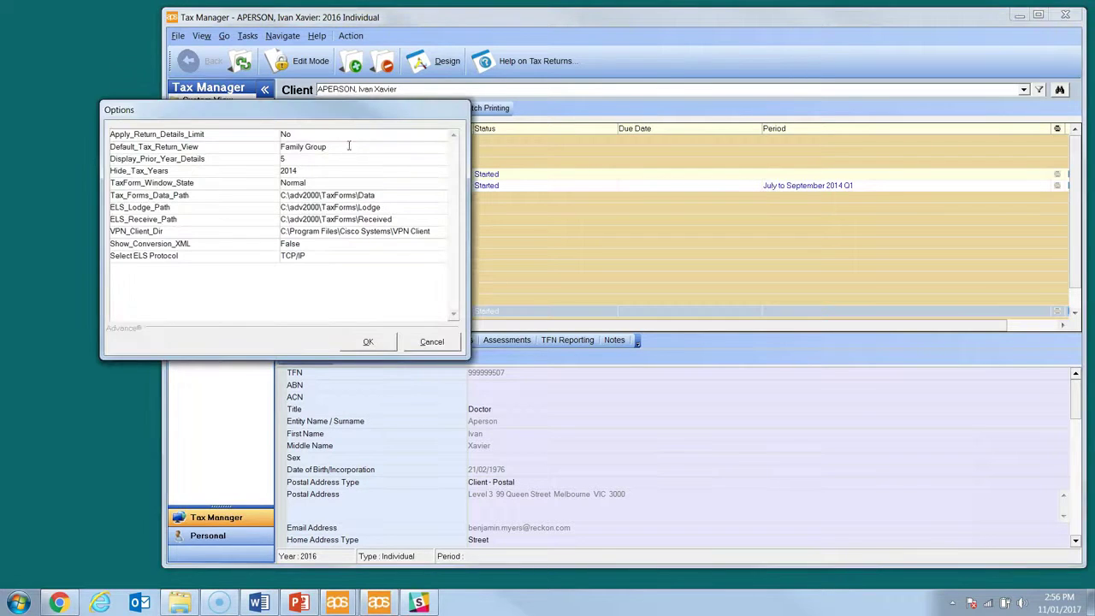
pyautogui.click(350, 147)
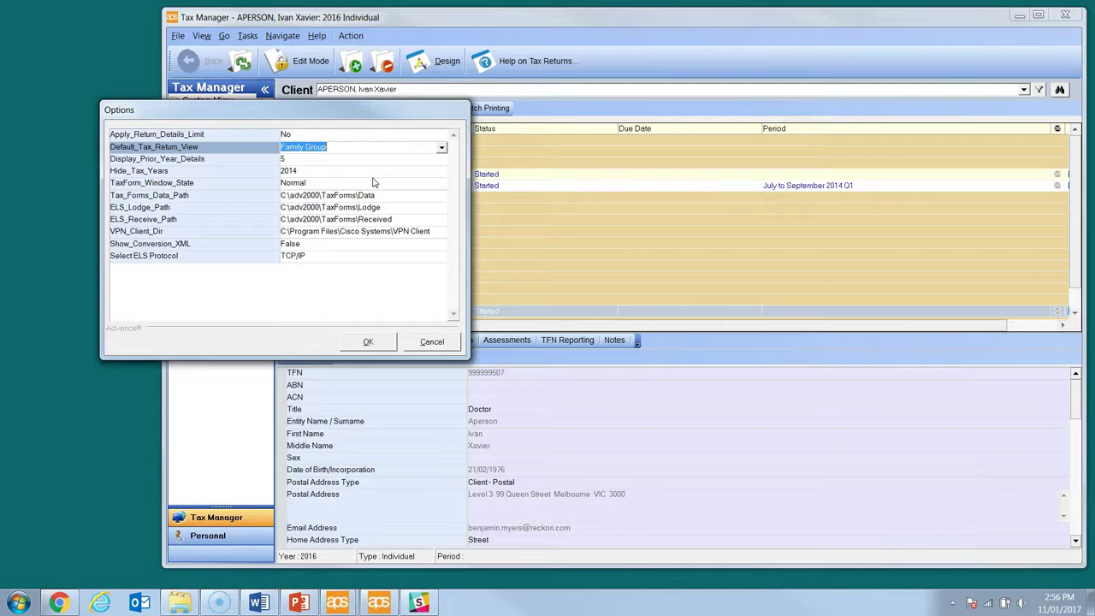
pyautogui.click(358, 341)
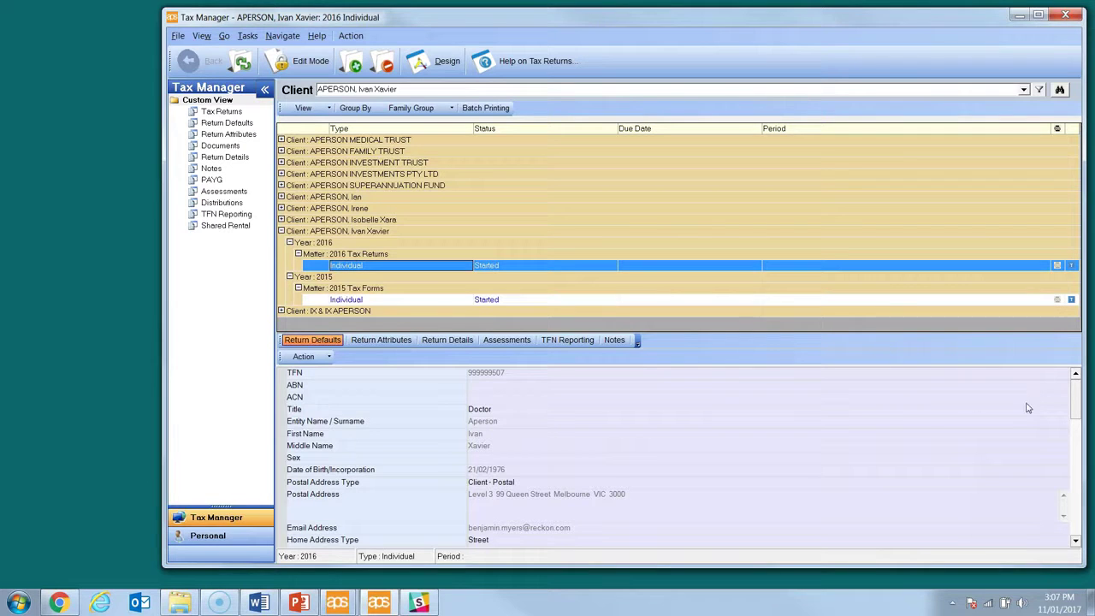
# - Check the ATO Due Date and Hold lodgement until attributes, then view Return Details
pyautogui.click(392, 340)
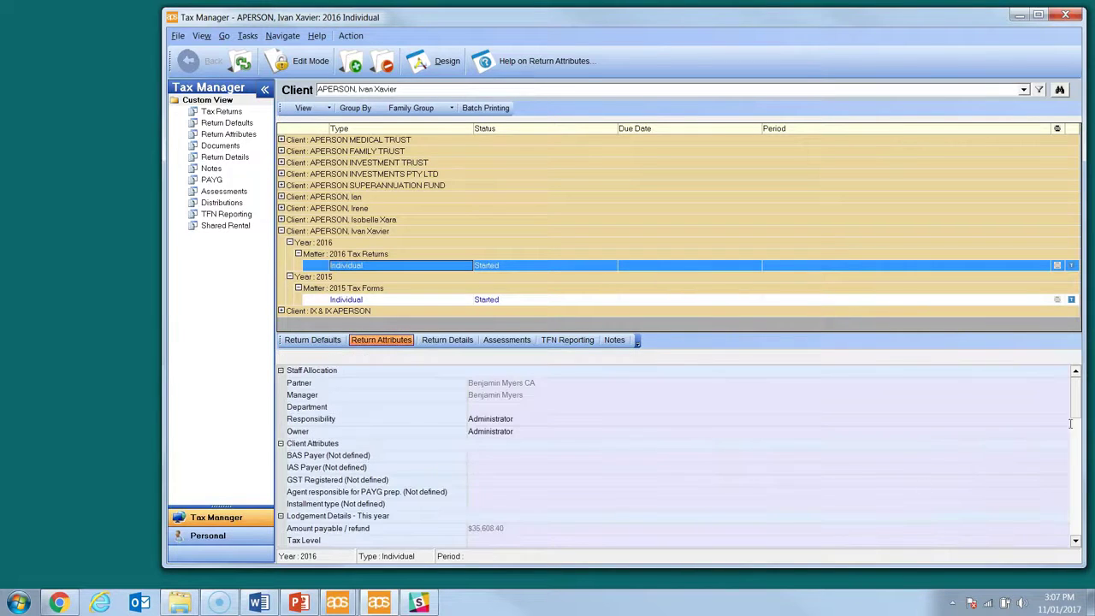
pyautogui.moveTo(1080, 409); pyautogui.dragTo(1080, 446)
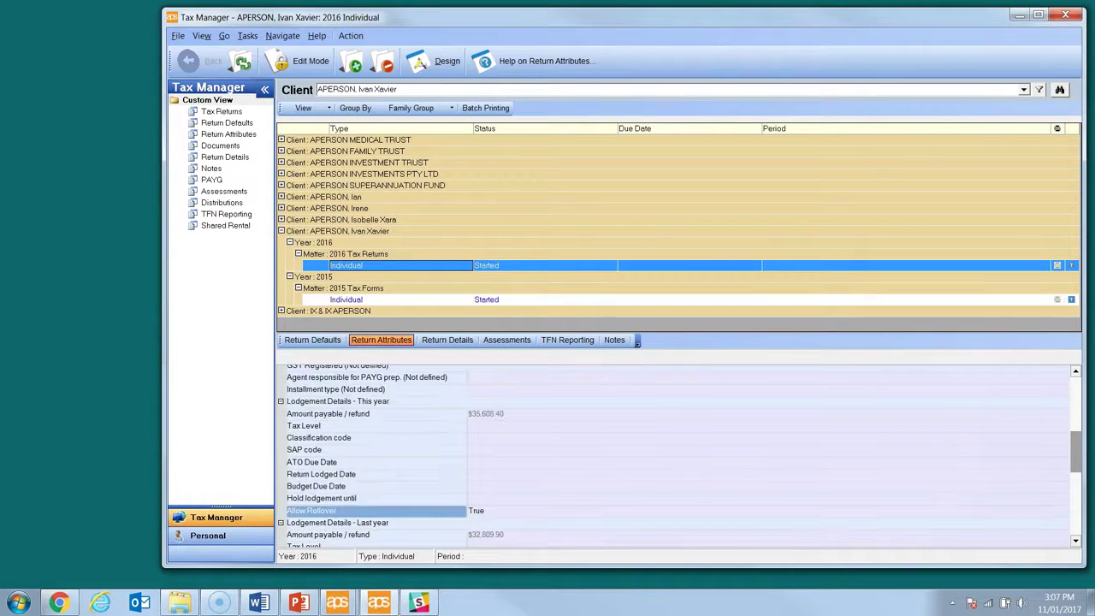
pyautogui.click(331, 464)
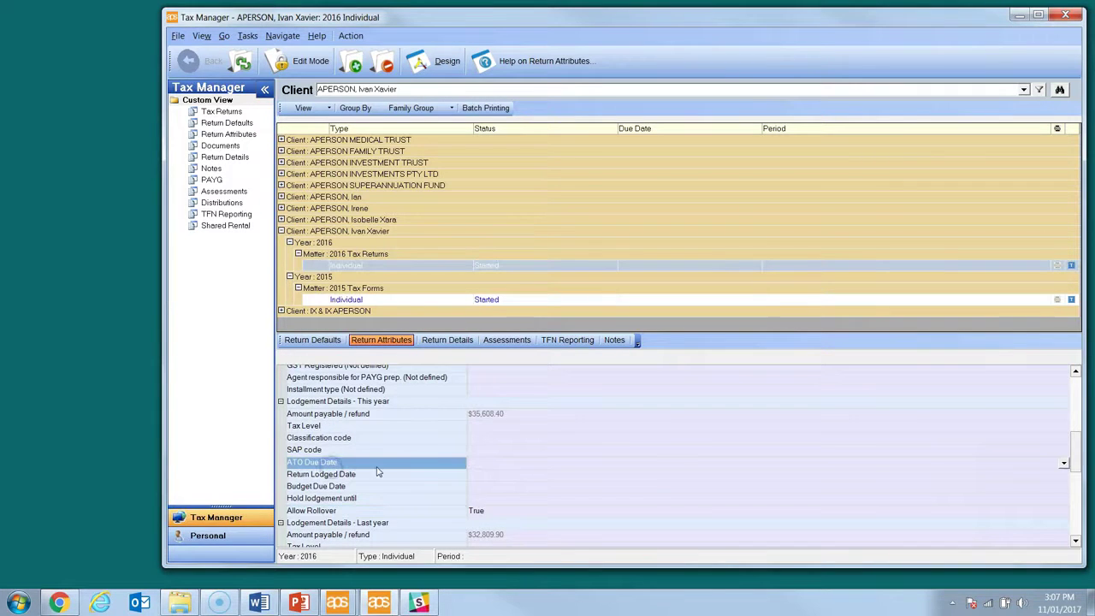
pyautogui.click(339, 499)
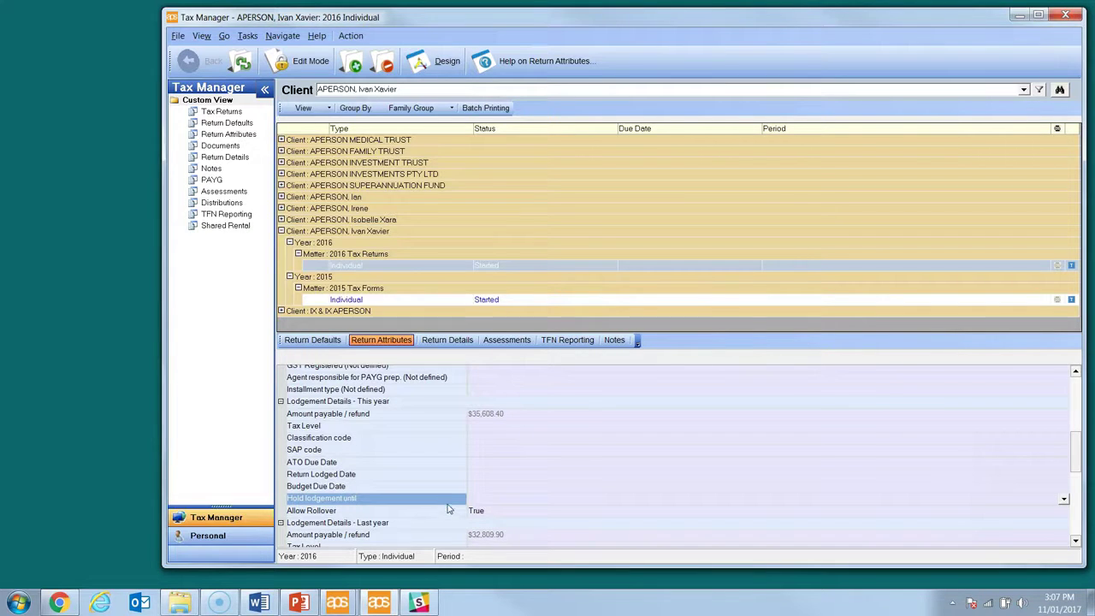
pyautogui.click(465, 342)
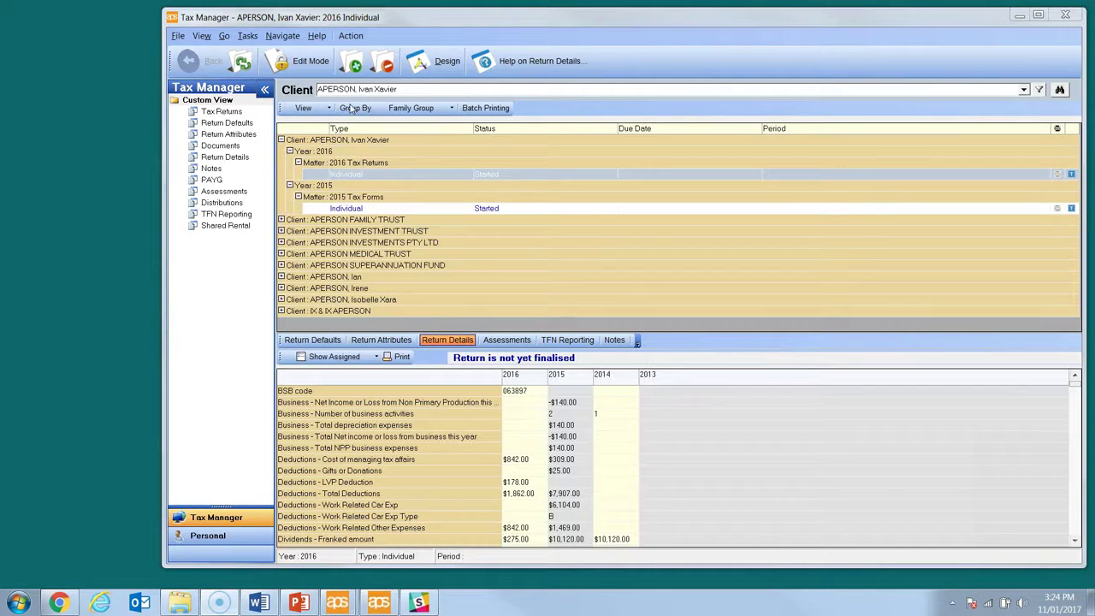
# - Create a new IAS return for the Quarterly July–September 2015 period
pyautogui.click(356, 66)
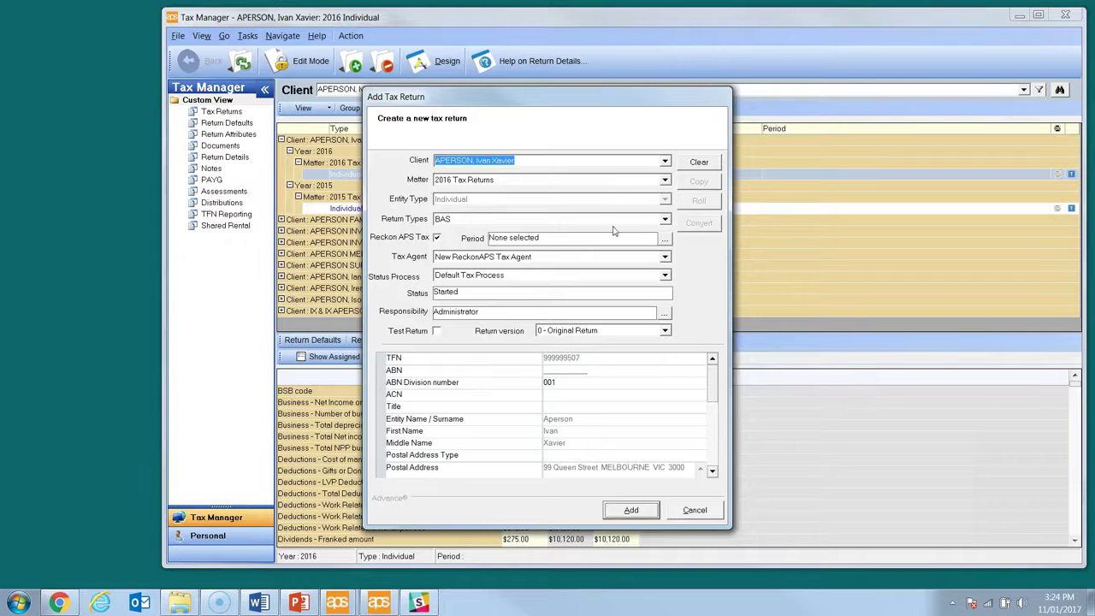
pyautogui.click(650, 224)
pyautogui.click(645, 239)
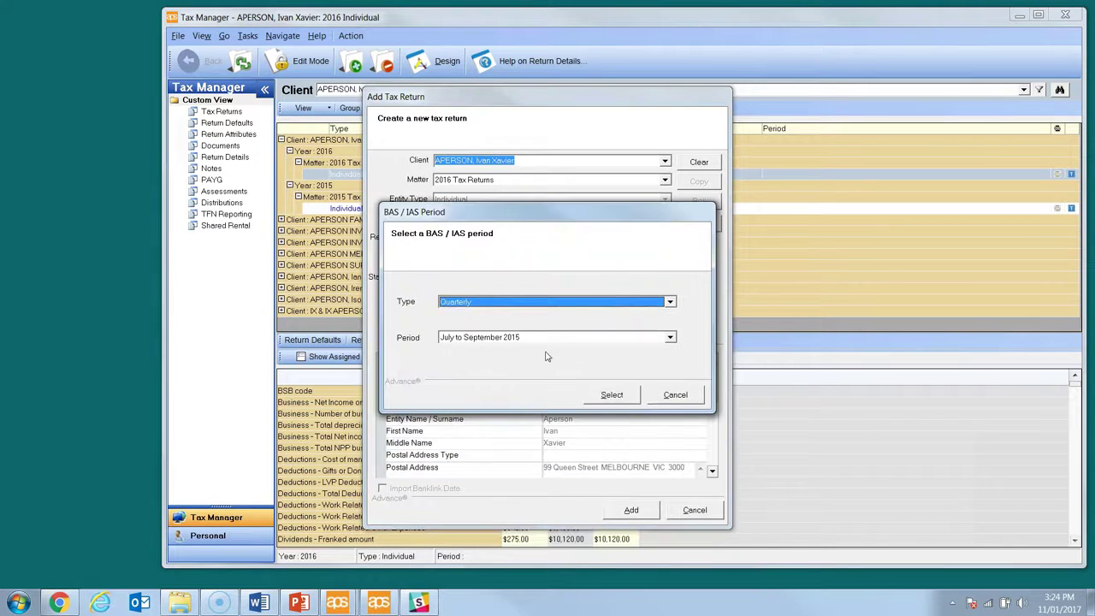
pyautogui.click(621, 397)
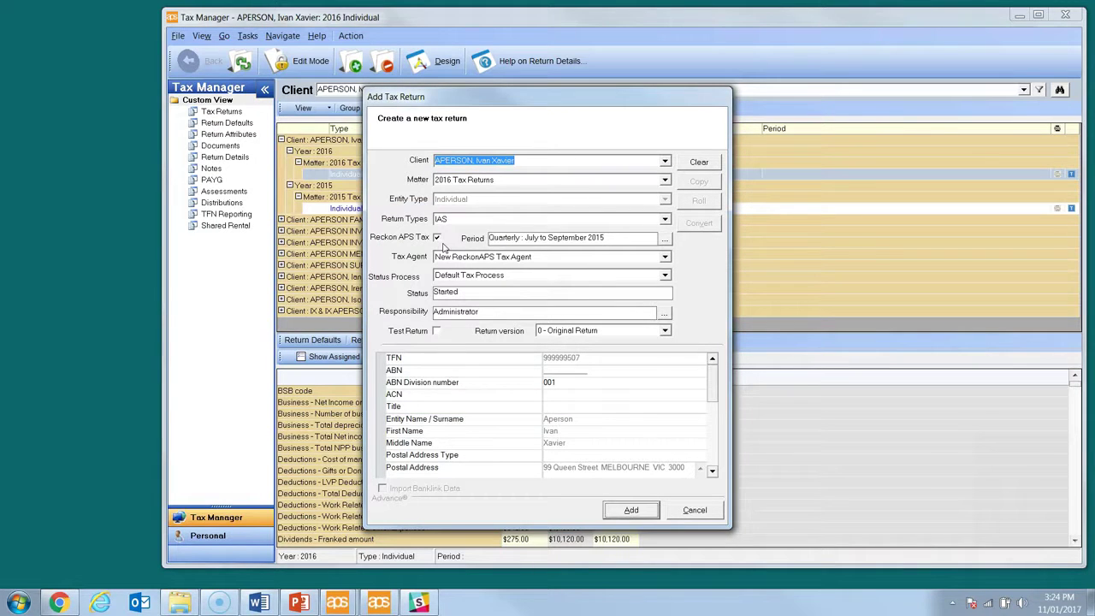
pyautogui.click(629, 510)
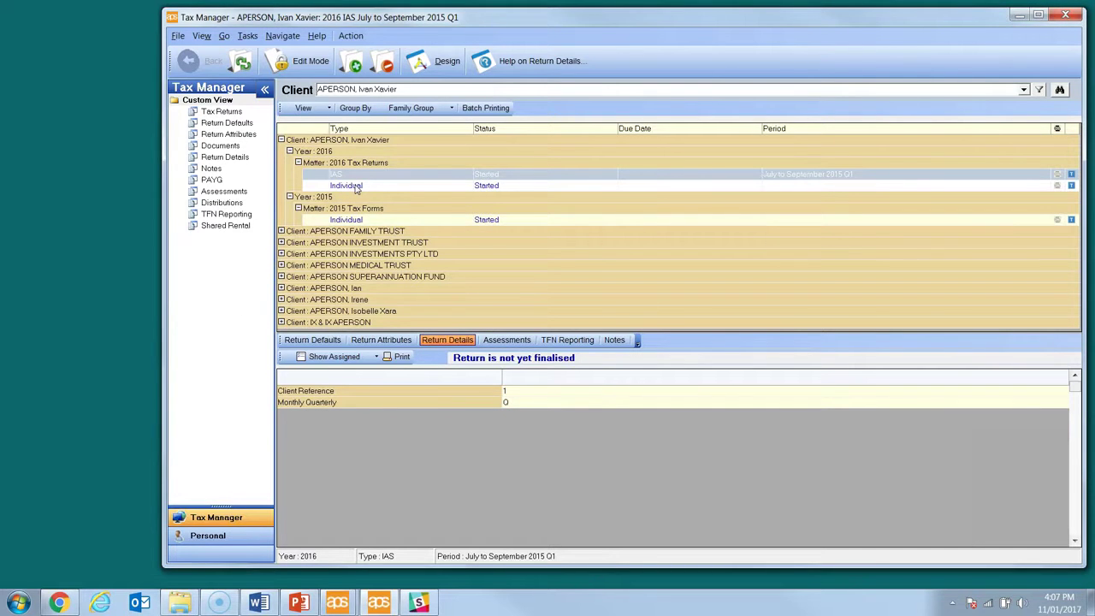
# - Run Return Integrity Check on the 2016 Individual return from its Return Defaults actions
pyautogui.click(356, 189)
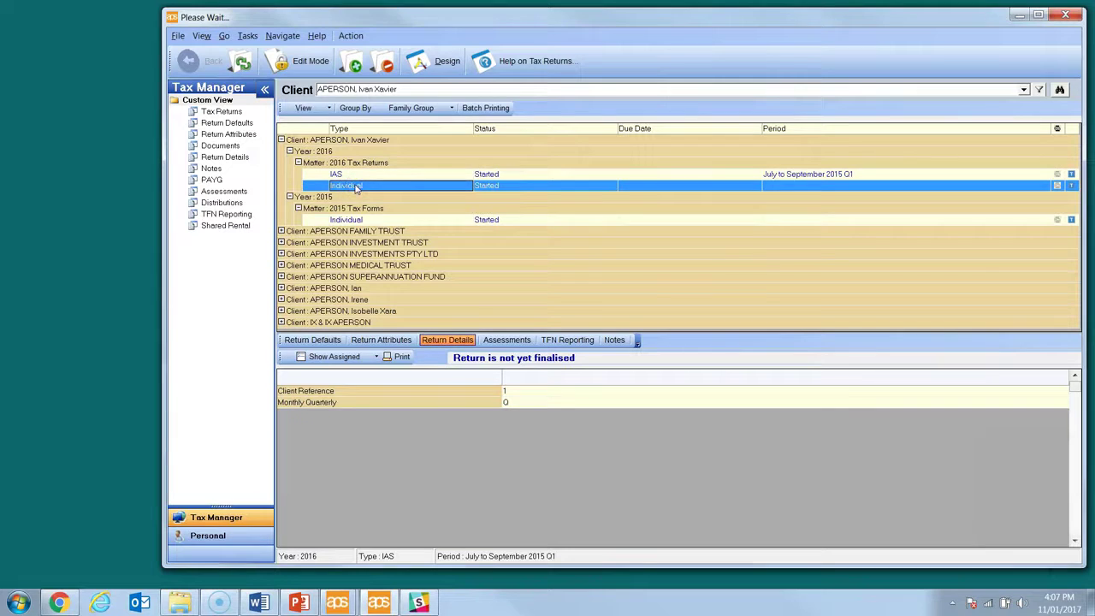
pyautogui.click(304, 341)
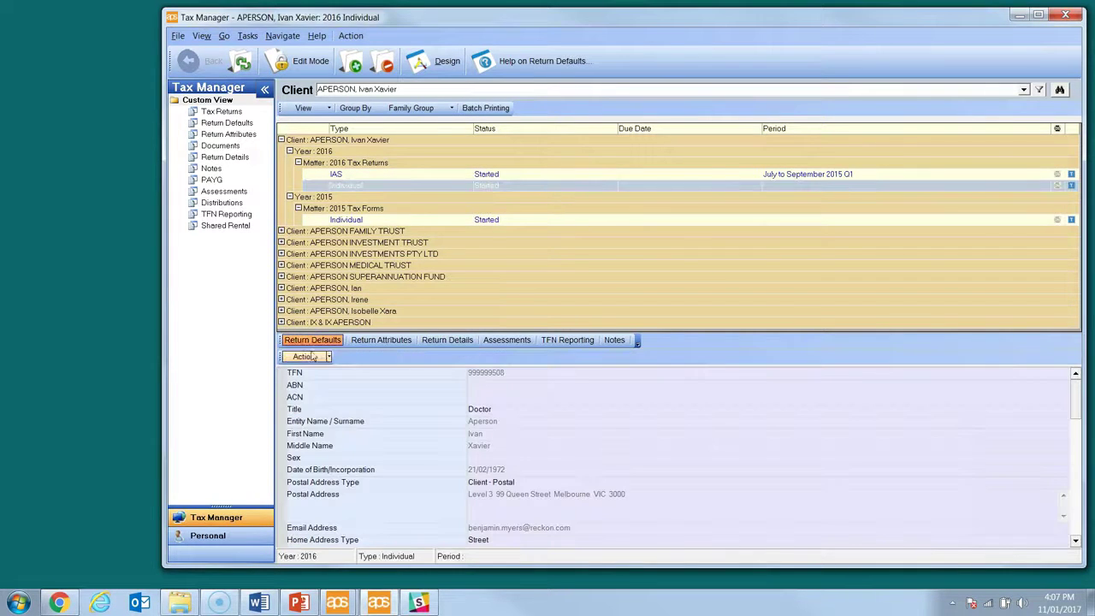
pyautogui.click(329, 357)
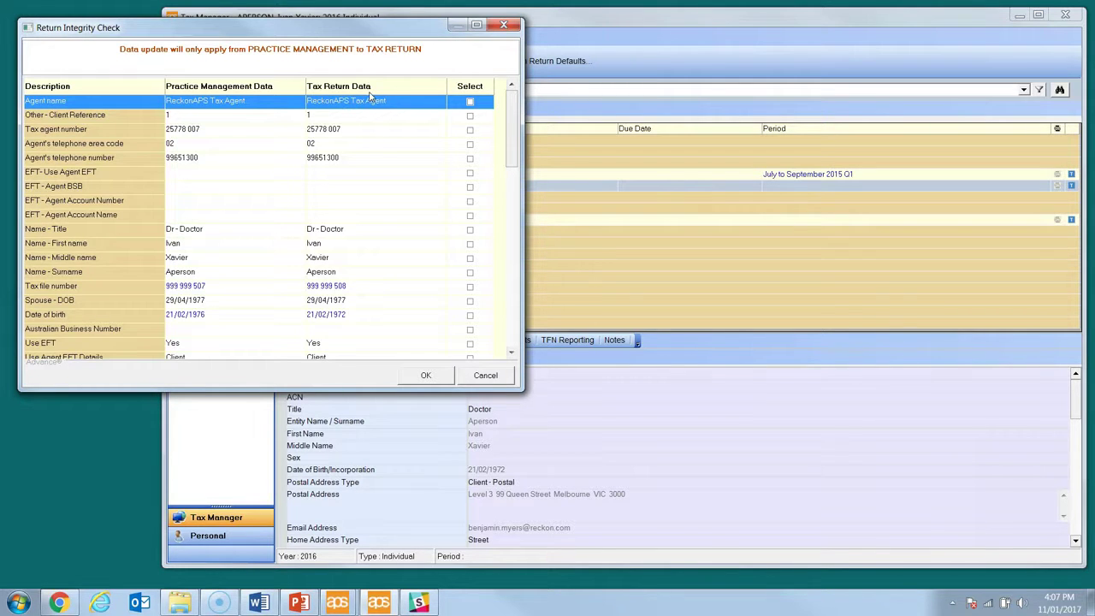
# - Hide matching data, then apply and confirm the tax file number, date of birth and email updates
pyautogui.rightClick(357, 312)
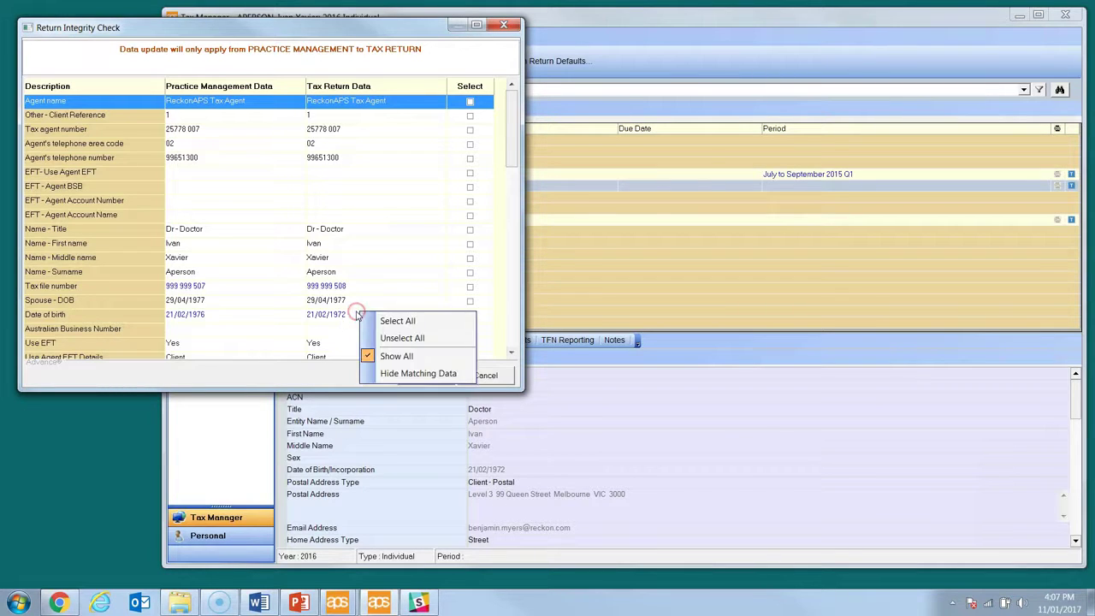
pyautogui.click(438, 374)
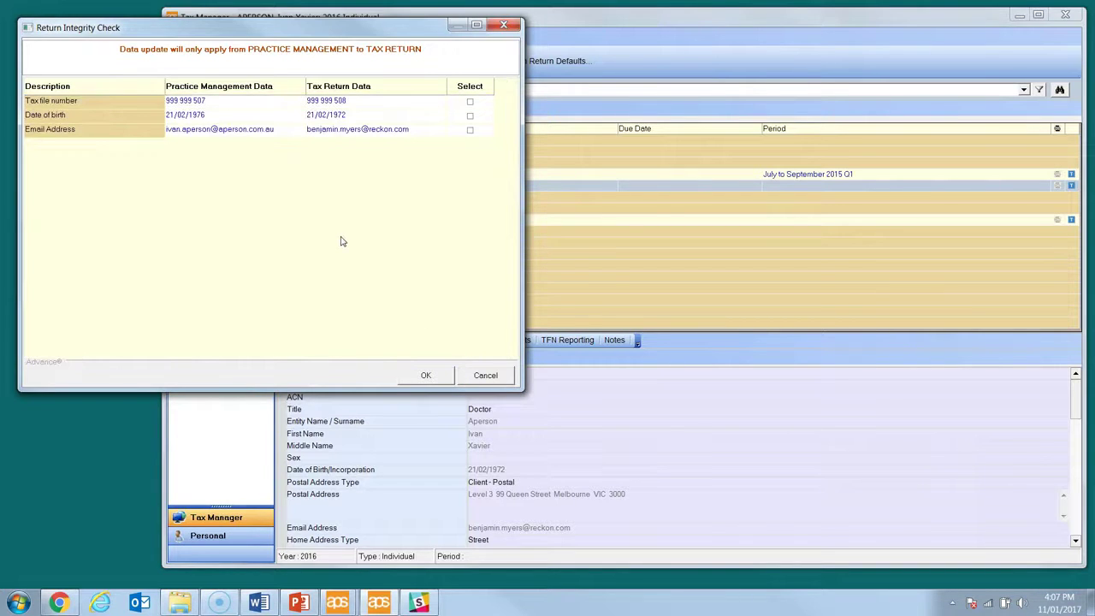
pyautogui.click(469, 102)
pyautogui.click(470, 116)
pyautogui.click(471, 130)
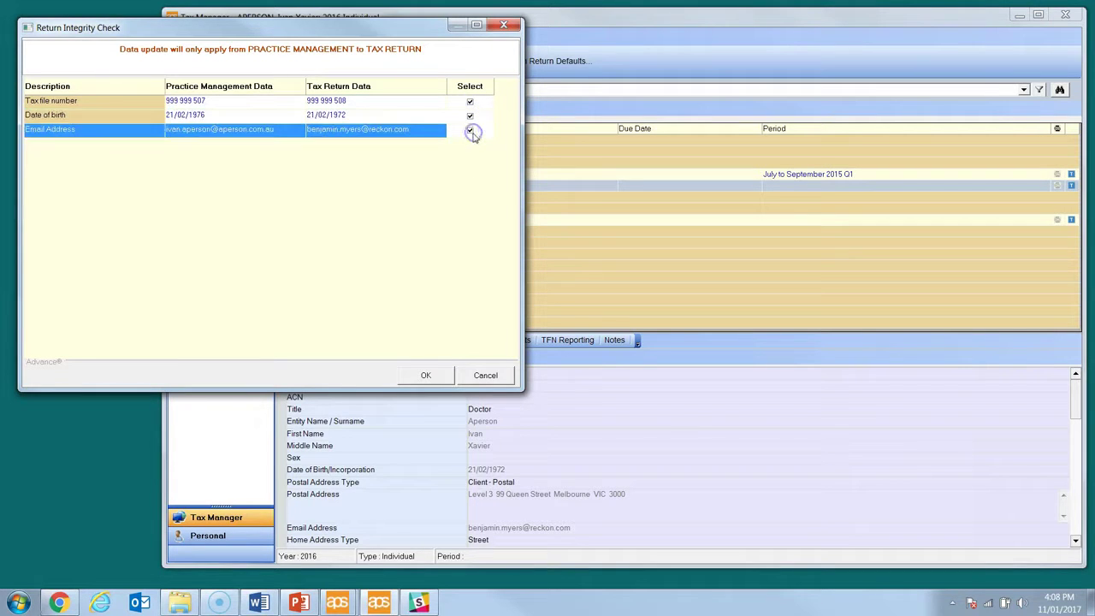
pyautogui.click(416, 376)
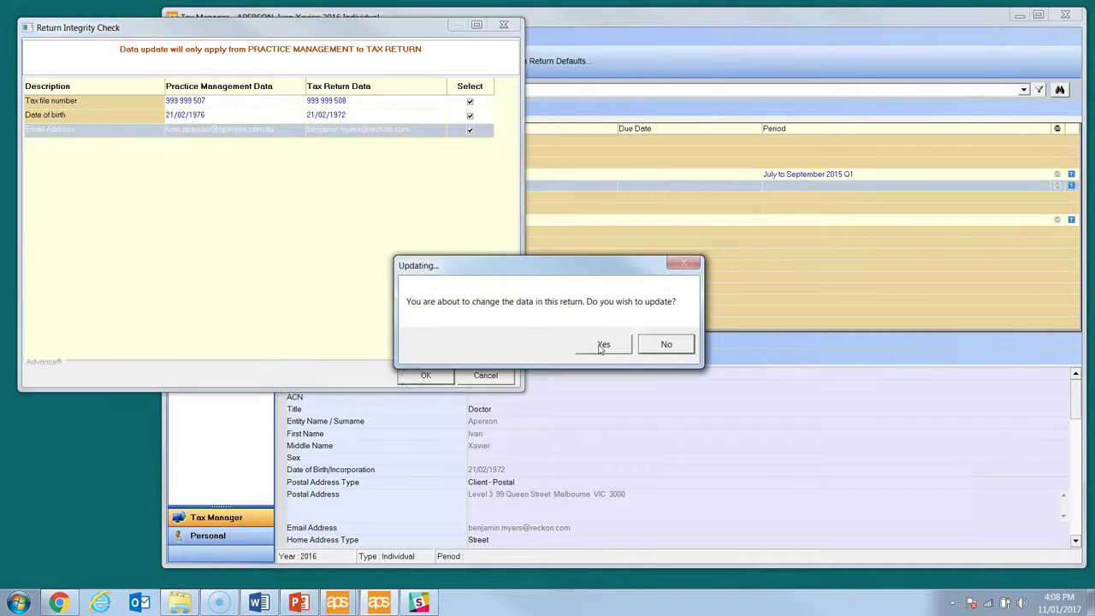
pyautogui.click(603, 345)
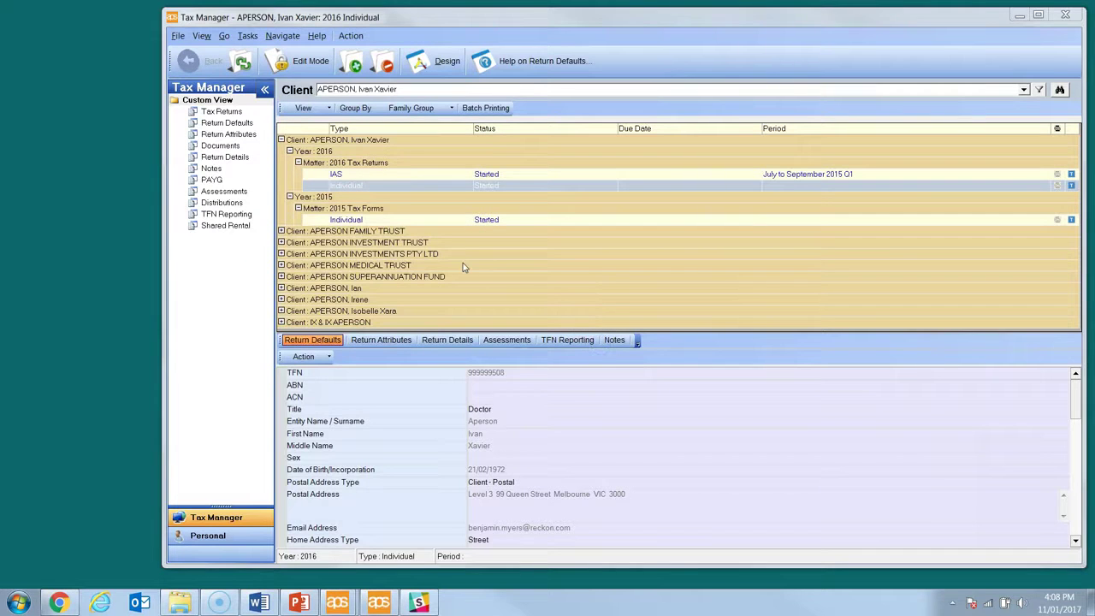